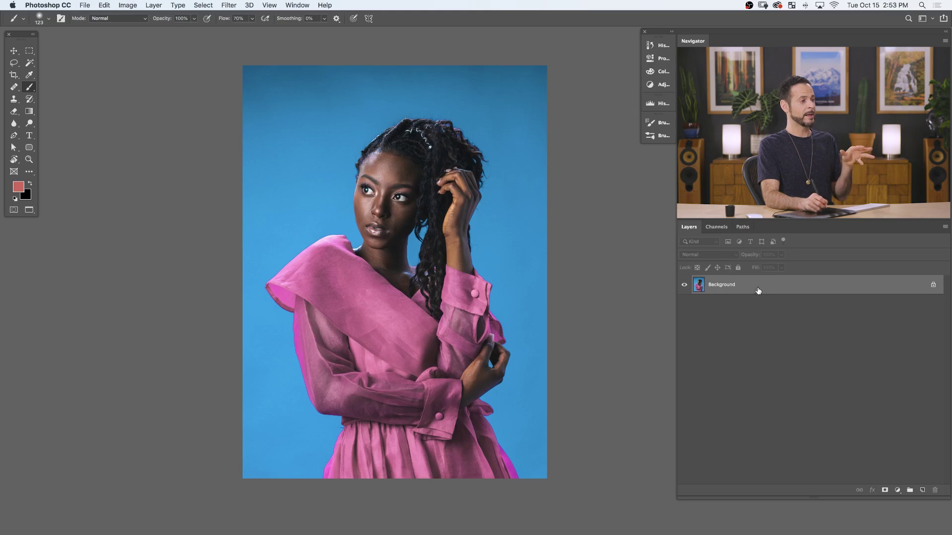
# Open Select and Mask and brush Quick Selection over the blue backdrop around the woman.
pyautogui.click(203, 6)
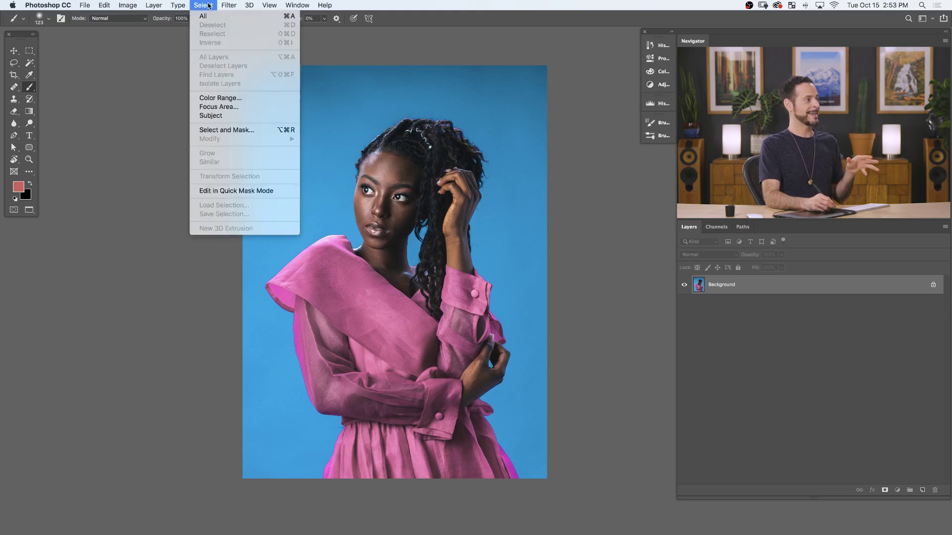
pyautogui.click(228, 130)
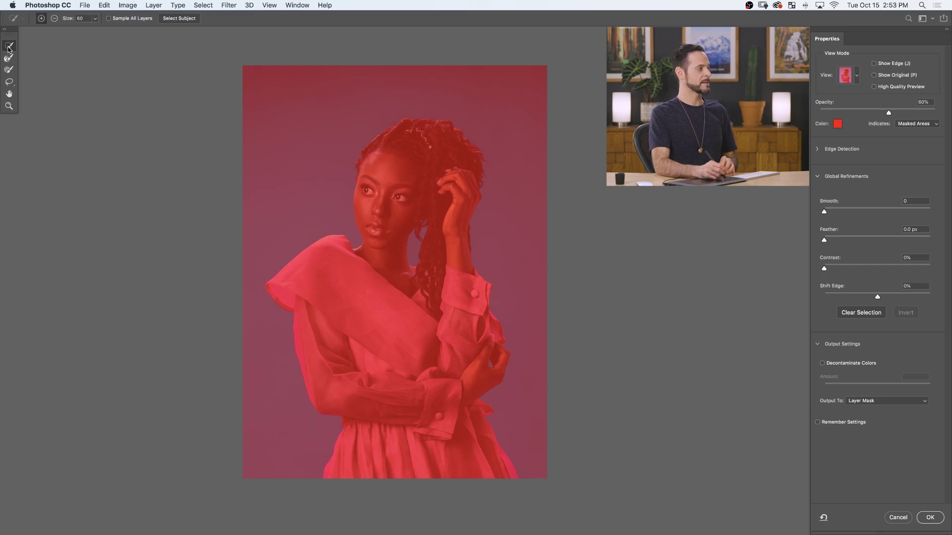
pyautogui.moveTo(297, 156); pyautogui.dragTo(267, 228)
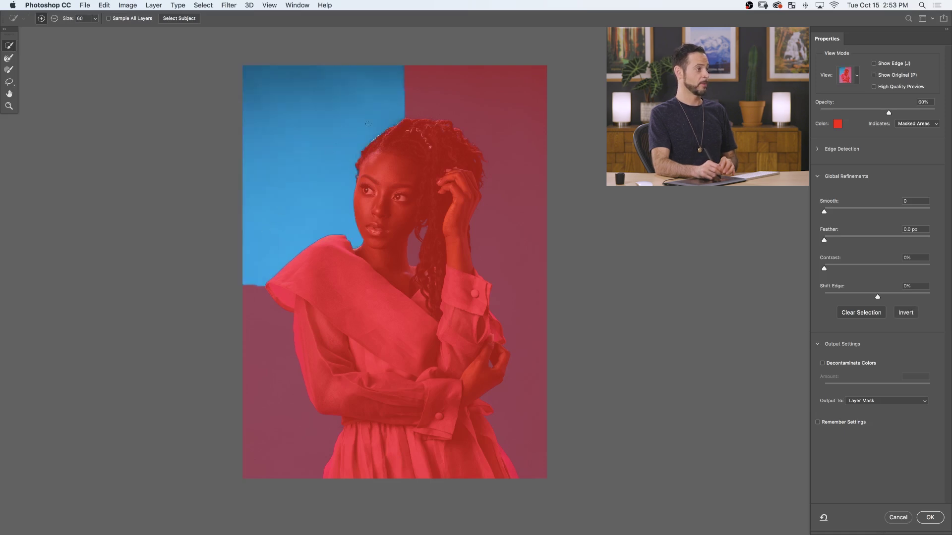
pyautogui.moveTo(433, 101)
pyautogui.mouseDown()
pyautogui.moveTo(458, 102)
pyautogui.moveTo(495, 122)
pyautogui.moveTo(514, 241)
pyautogui.mouseUp()
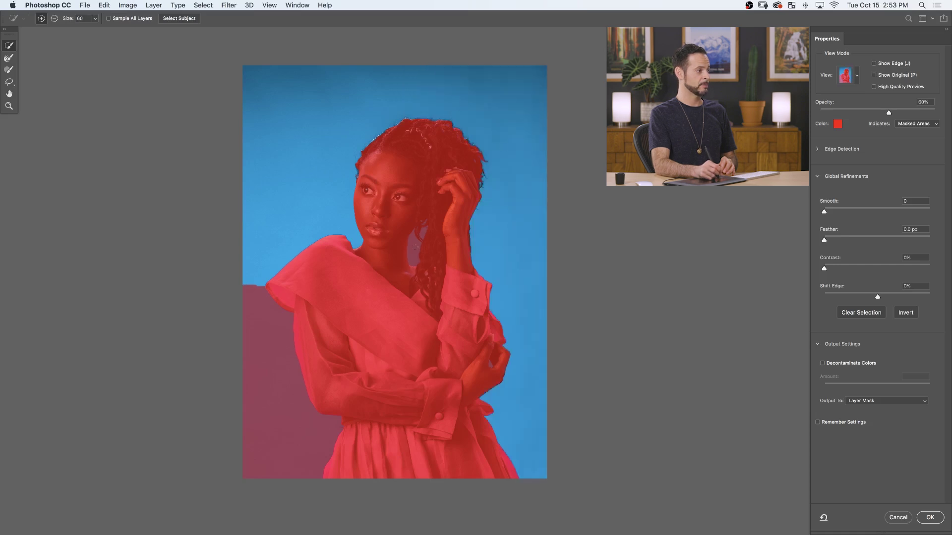
pyautogui.click(409, 251)
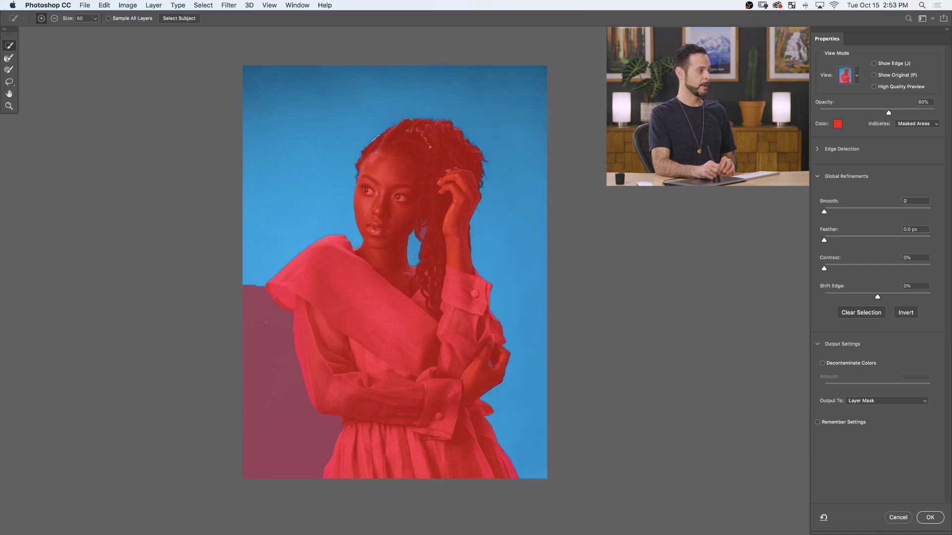
pyautogui.moveTo(265, 323); pyautogui.dragTo(279, 365)
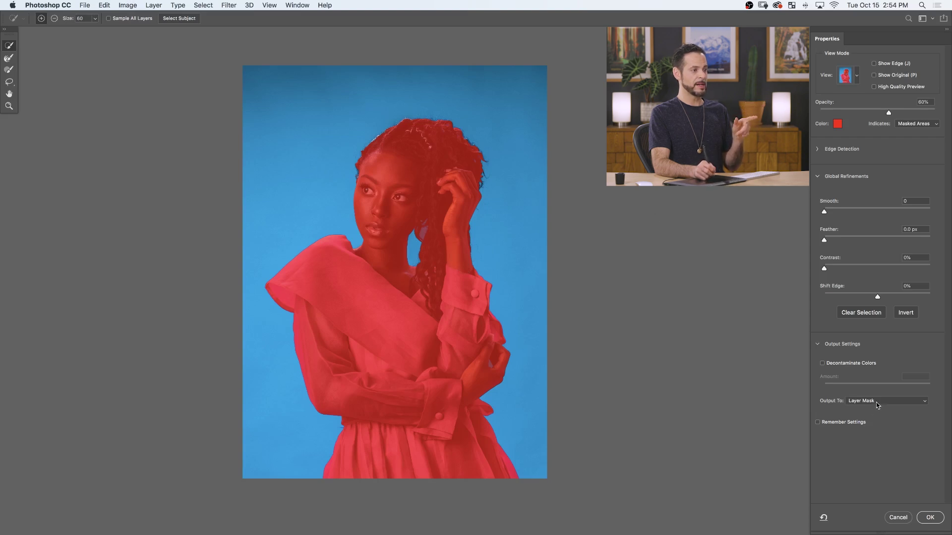
# Output the selection as a layer mask on Layer 0 and invert it with Cmd+I.
pyautogui.click(931, 518)
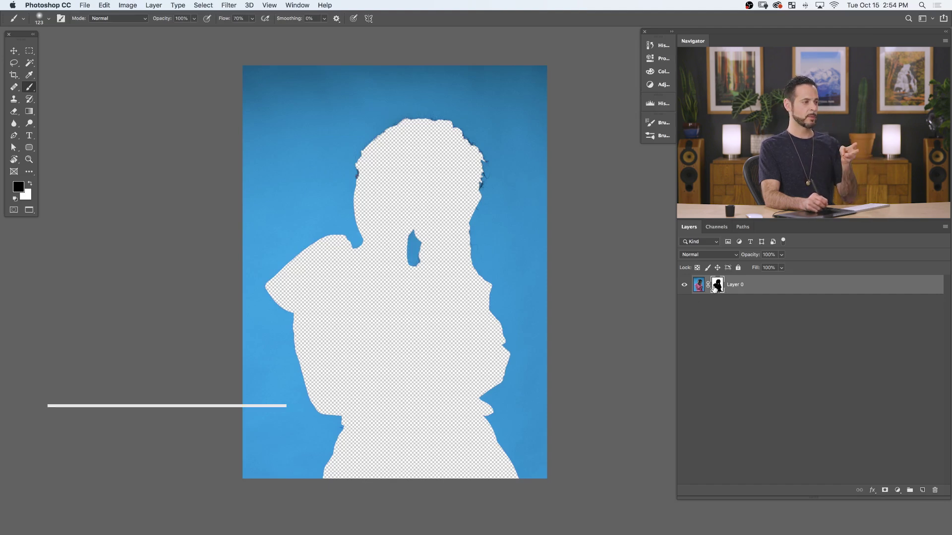
pyautogui.press('super+i')
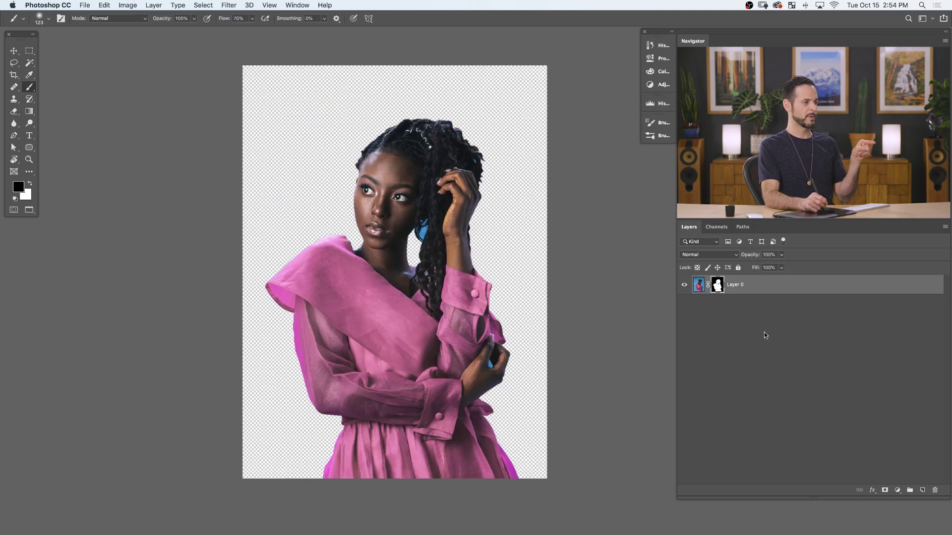
pyautogui.click(898, 490)
# Add a Solid Color fill layer and move Color Fill 1 beneath Layer 0.
pyautogui.click(898, 499)
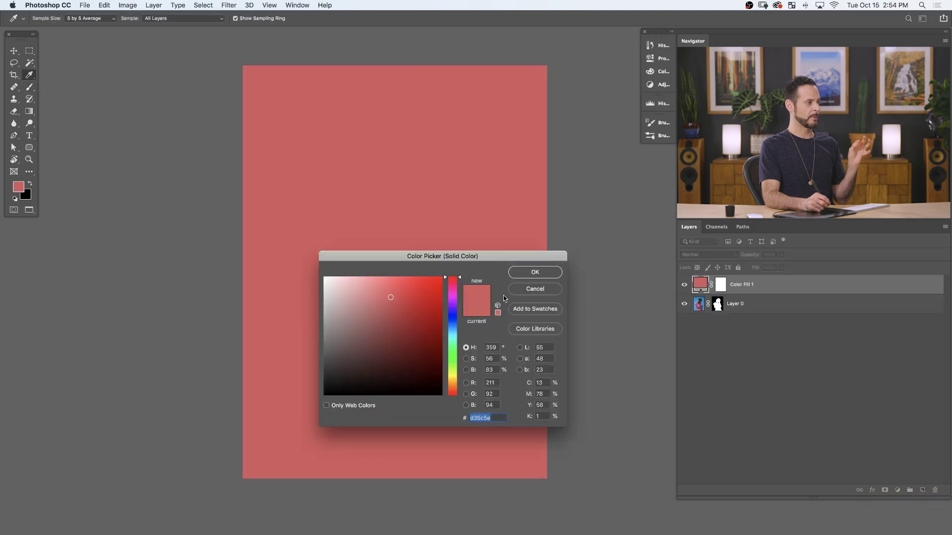
pyautogui.click(521, 275)
pyautogui.press('b')
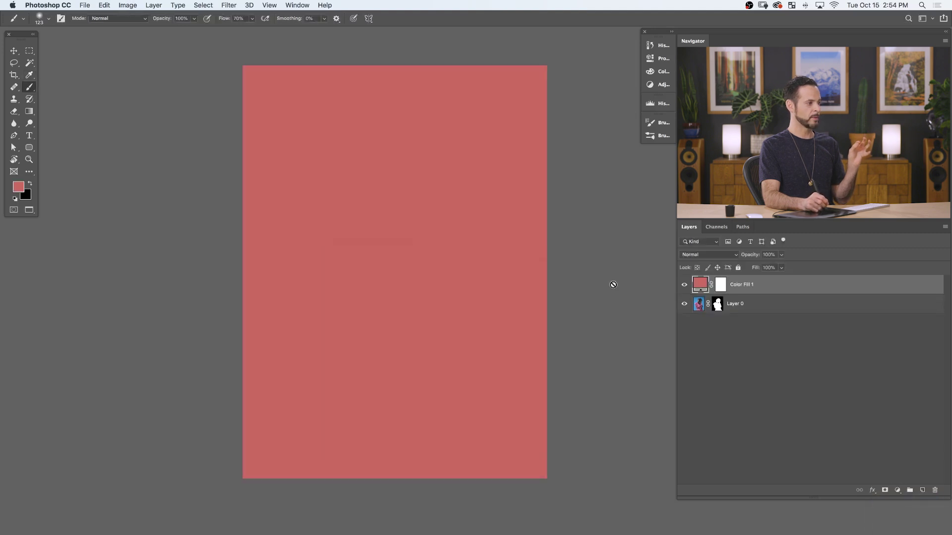
pyautogui.moveTo(763, 290); pyautogui.dragTo(770, 326)
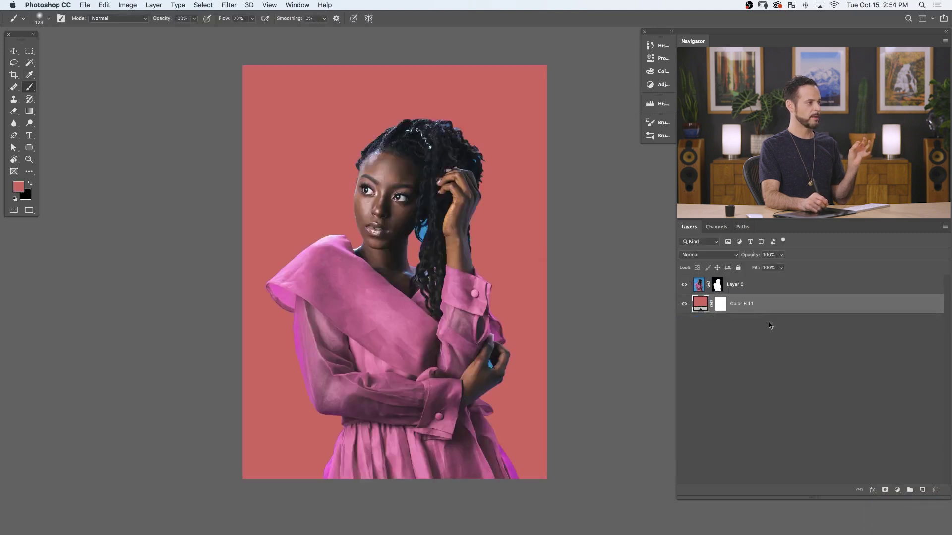
# Recolour Color Fill 1 from red to a darker teal.
pyautogui.doubleClick(700, 303)
pyautogui.moveTo(447, 330); pyautogui.dragTo(453, 340)
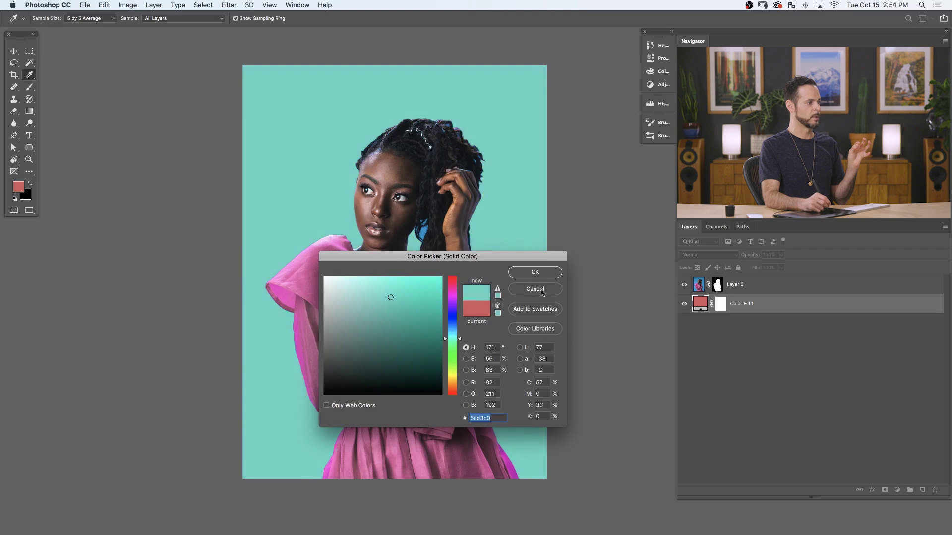
pyautogui.click(391, 311)
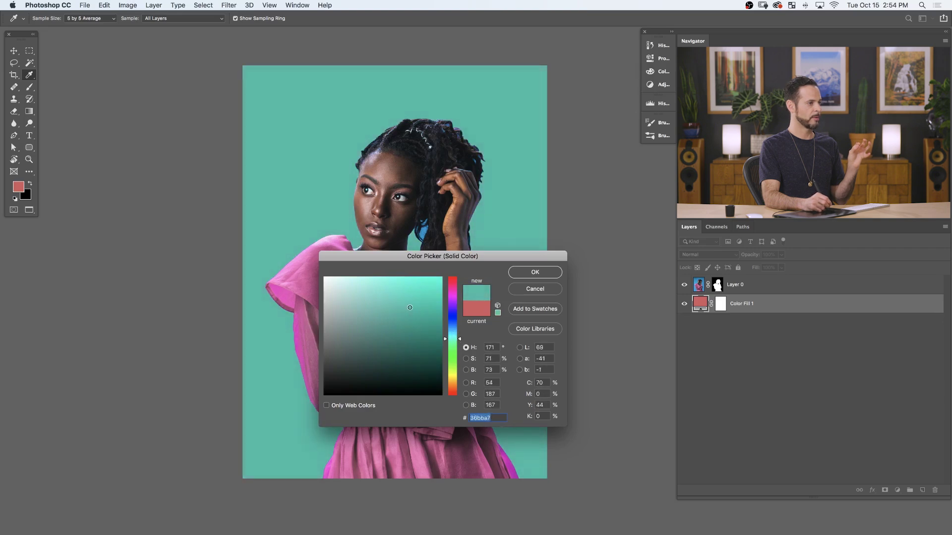
pyautogui.click(535, 273)
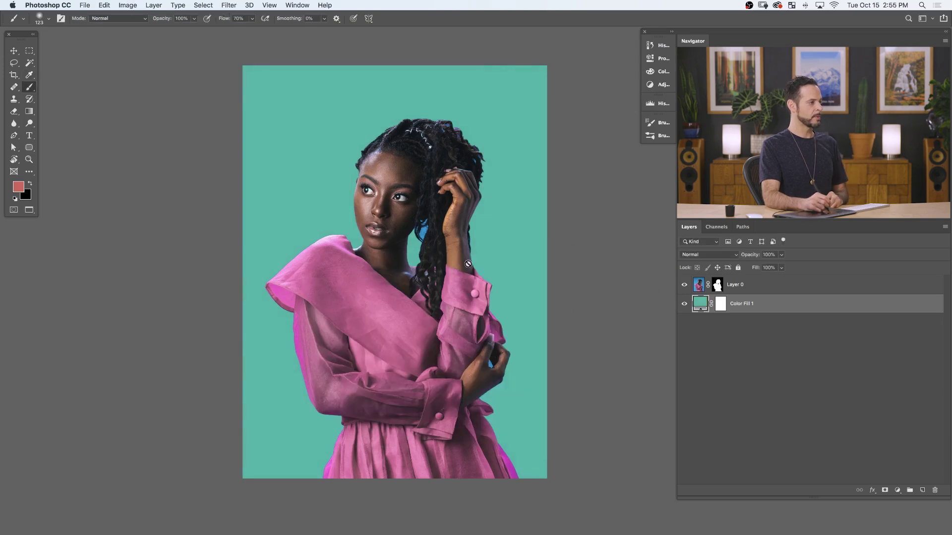
pyautogui.moveTo(419, 235); pyautogui.dragTo(376, 227)
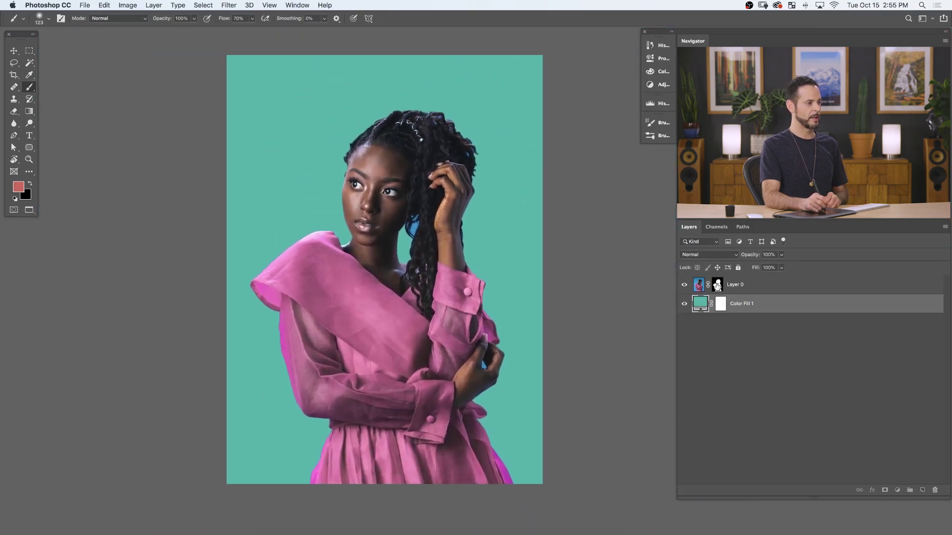
# Reopen Select and Mask on Layer 0's mask and refine the hair edges with a size-200 Refine Edge Brush.
pyautogui.click(717, 285)
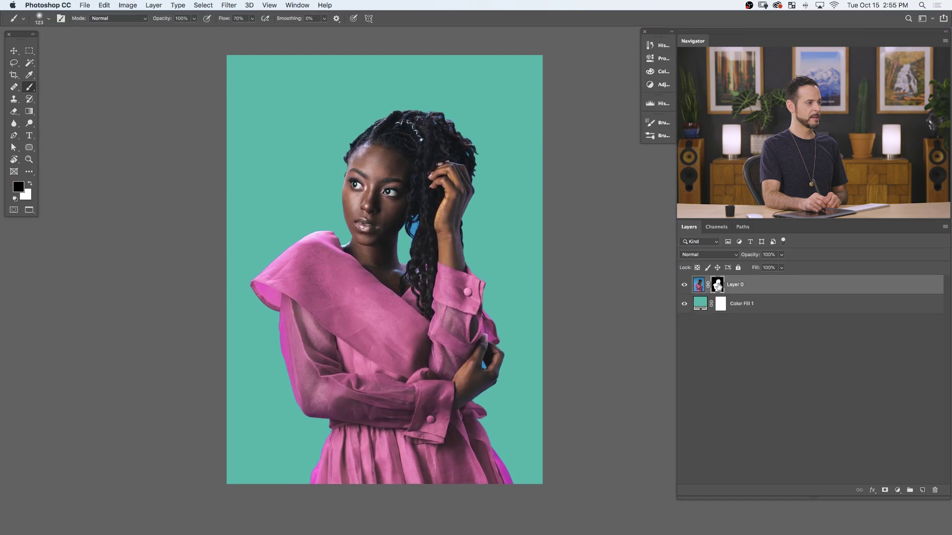
pyautogui.click(203, 6)
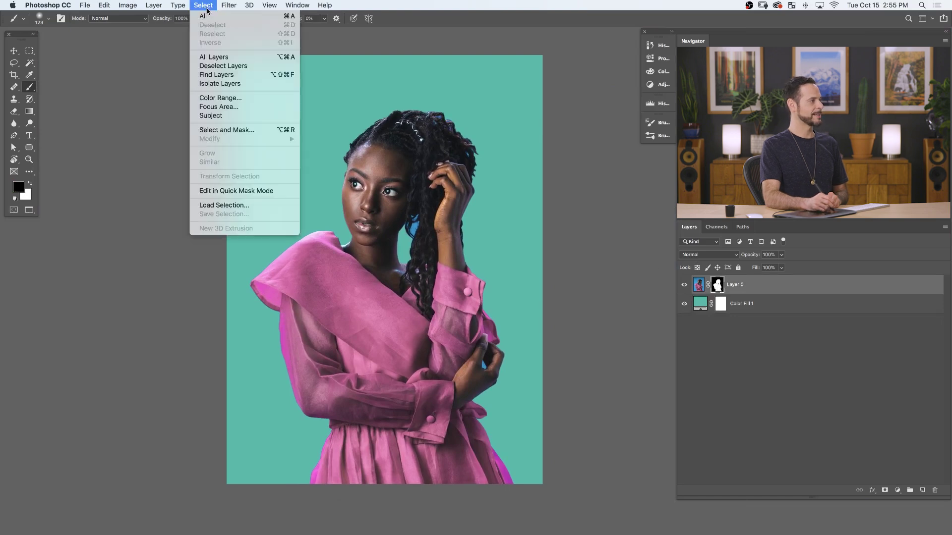
pyautogui.click(217, 131)
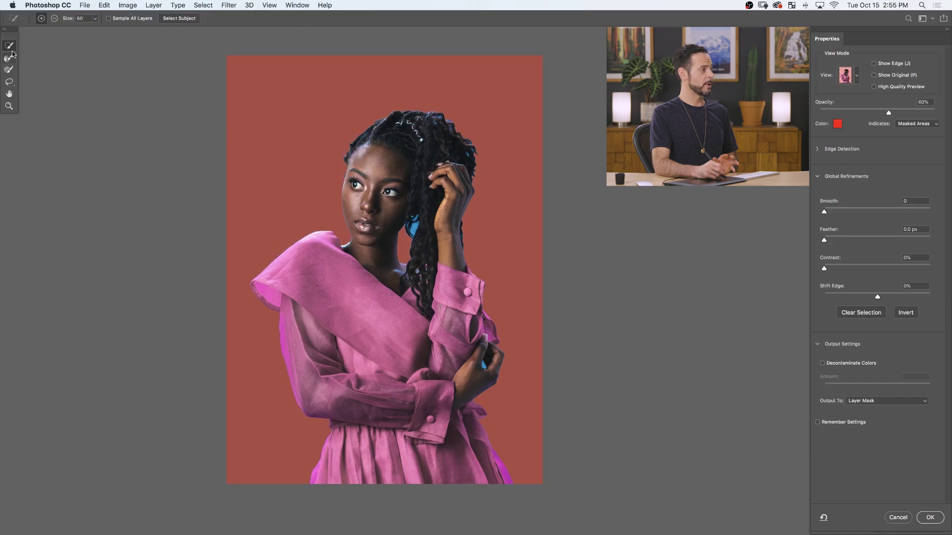
pyautogui.click(9, 58)
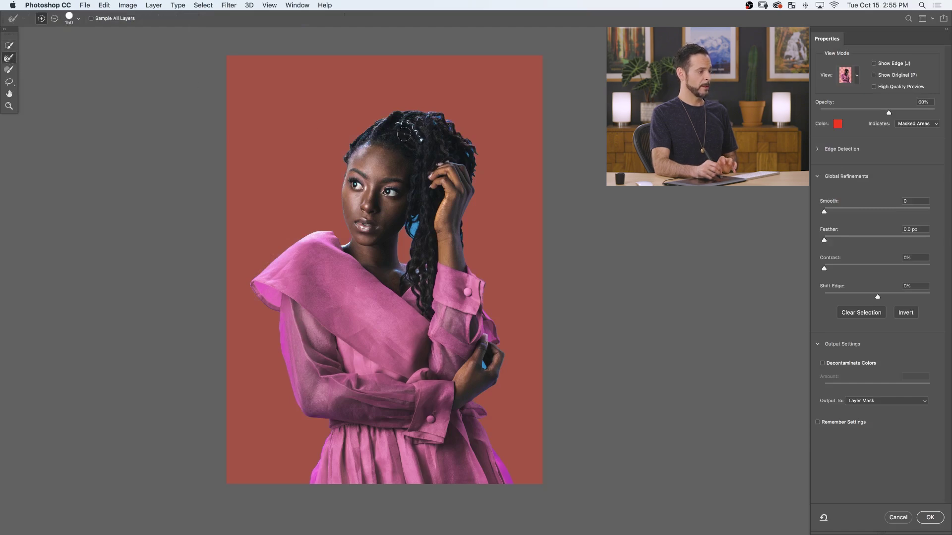
pyautogui.press(']')
pyautogui.press(']')
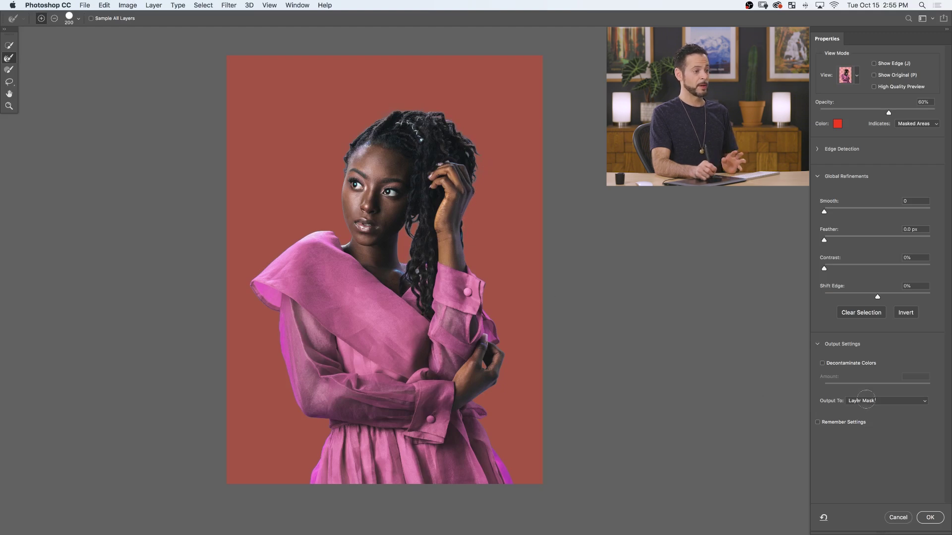
pyautogui.click(923, 519)
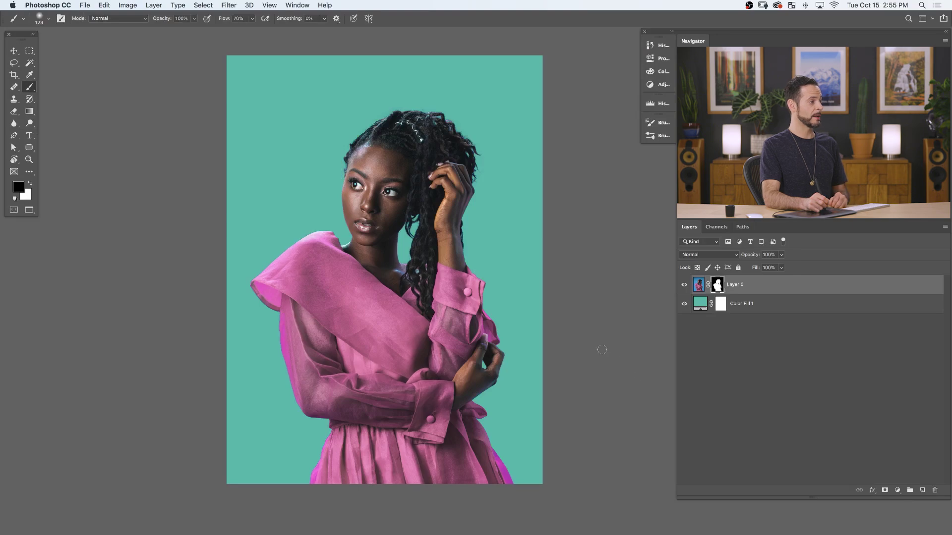
# Change Color Fill 1 to a deeper blue-teal in its colour picker.
pyautogui.moveTo(444, 130); pyautogui.dragTo(485, 125)
pyautogui.moveTo(336, 464); pyautogui.dragTo(371, 347)
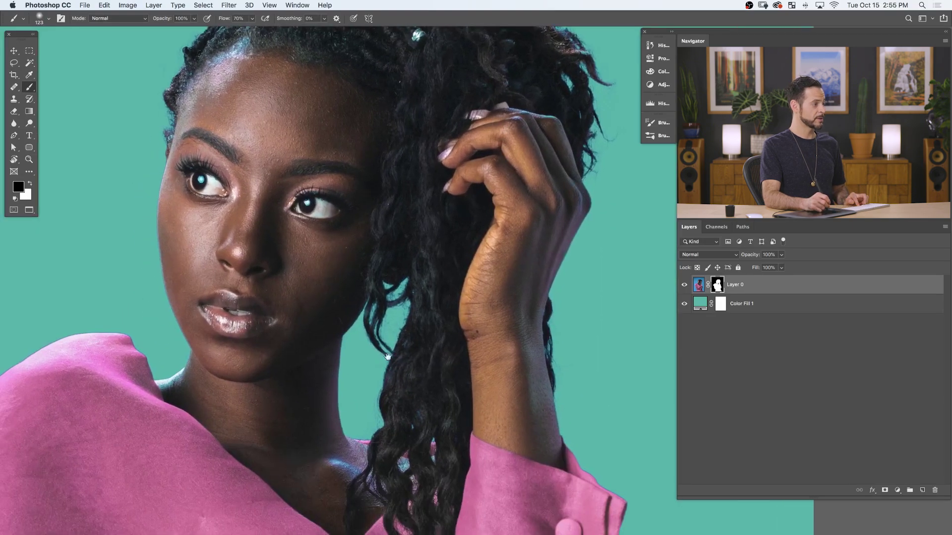
pyautogui.press('super+0')
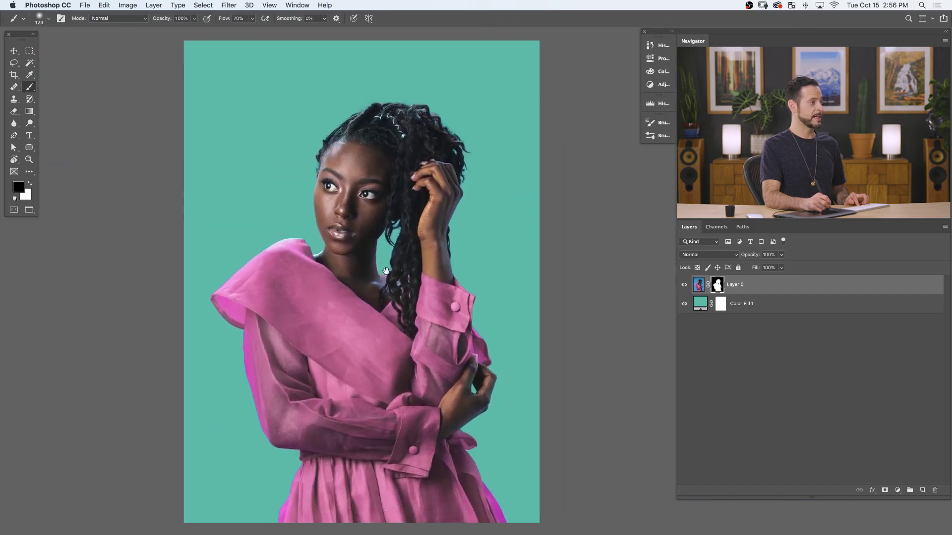
pyautogui.doubleClick(699, 305)
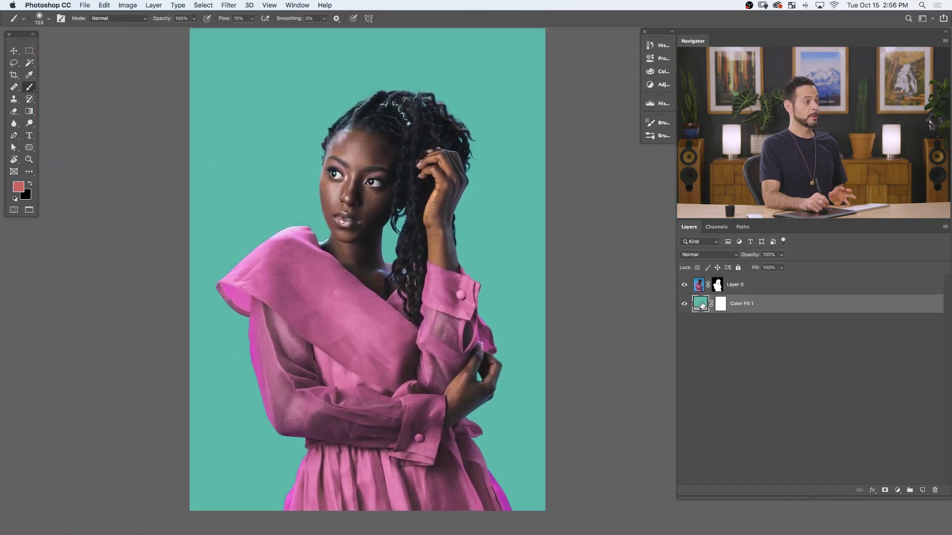
pyautogui.moveTo(411, 313)
pyautogui.mouseDown()
pyautogui.moveTo(413, 331)
pyautogui.moveTo(461, 338)
pyautogui.mouseUp()
pyautogui.click(535, 273)
pyautogui.press('b')
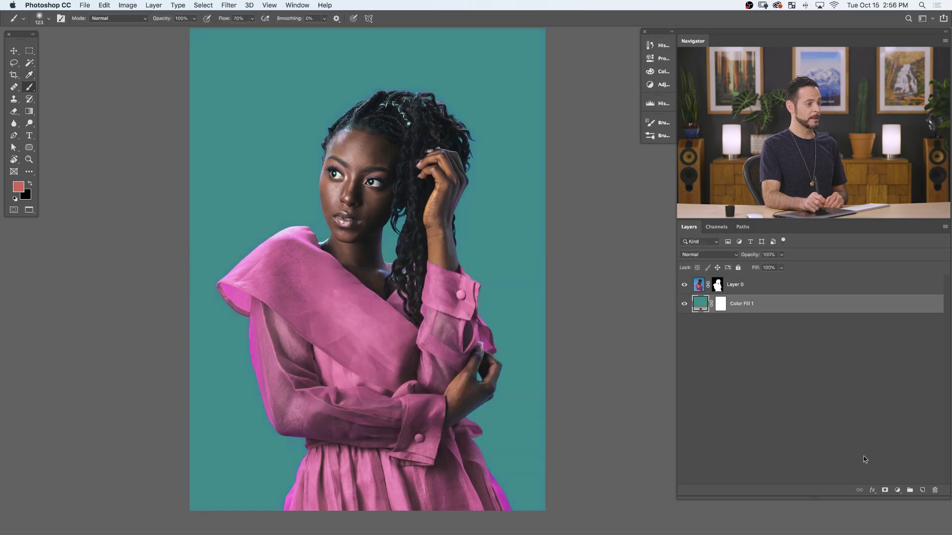
pyautogui.click(898, 489)
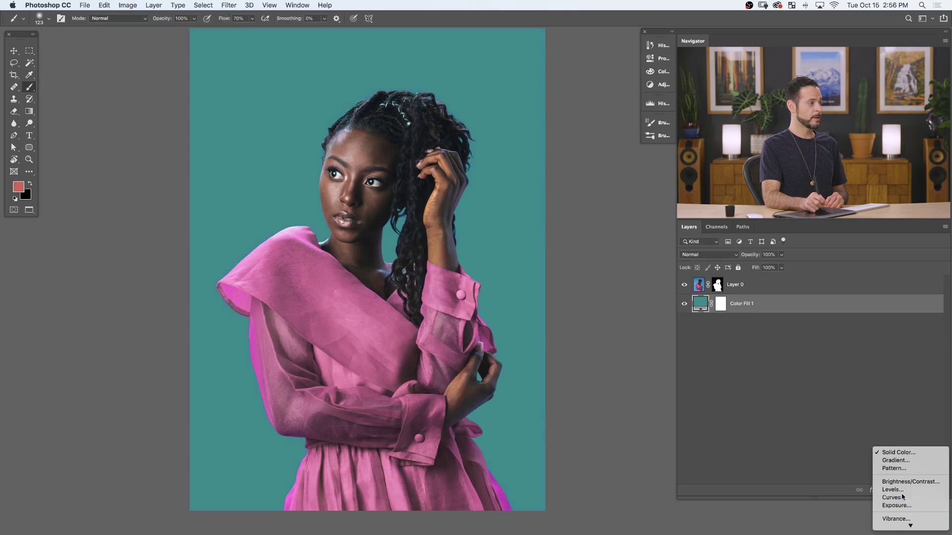
# Add a Curves layer with the curve raised to brighten, then invert its mask.
pyautogui.click(903, 502)
pyautogui.moveTo(577, 141); pyautogui.dragTo(565, 126)
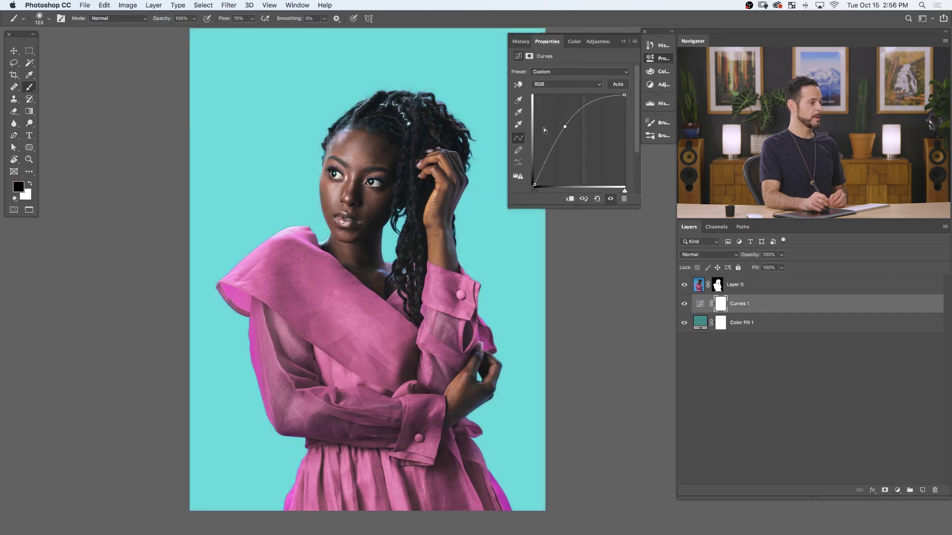
pyautogui.press('super+i')
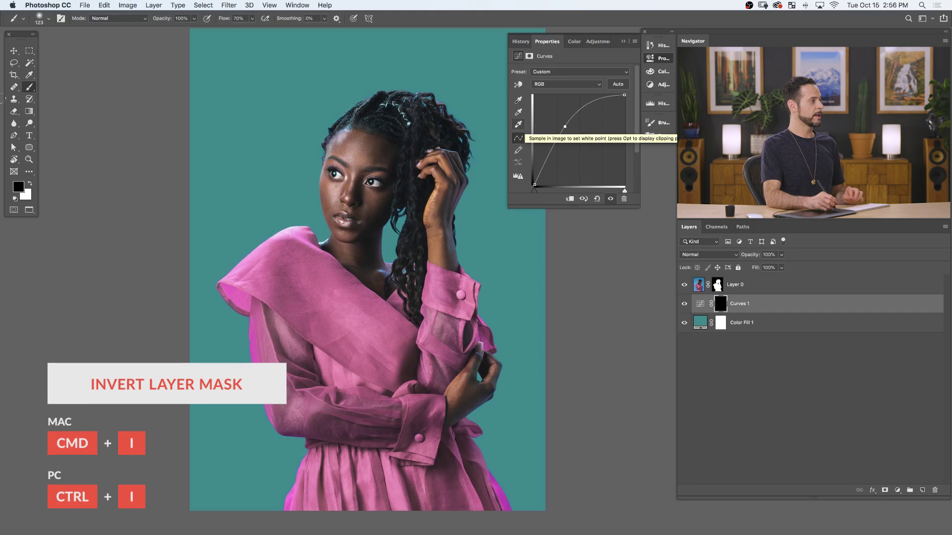
# Drag a white radial gradient on the Curves mask to create a glow behind the woman.
pyautogui.press('g')
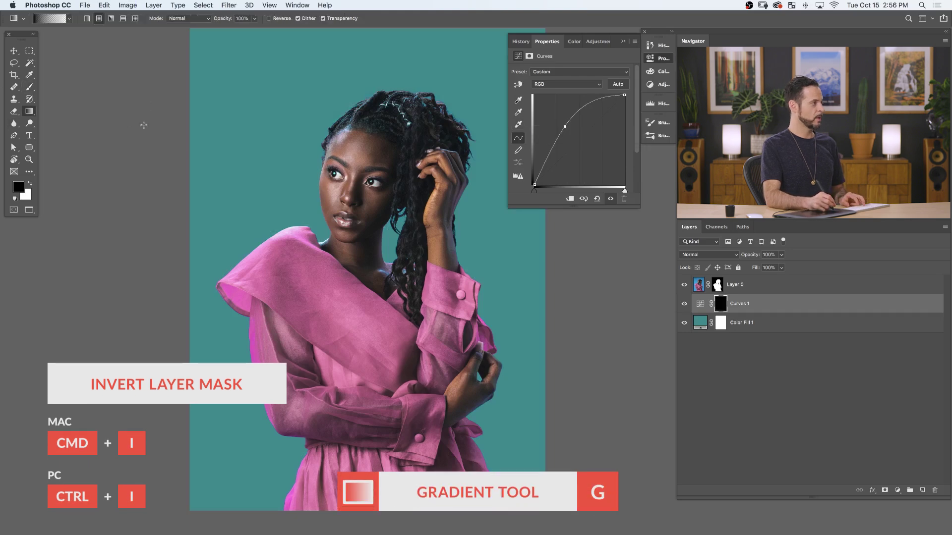
pyautogui.click(100, 19)
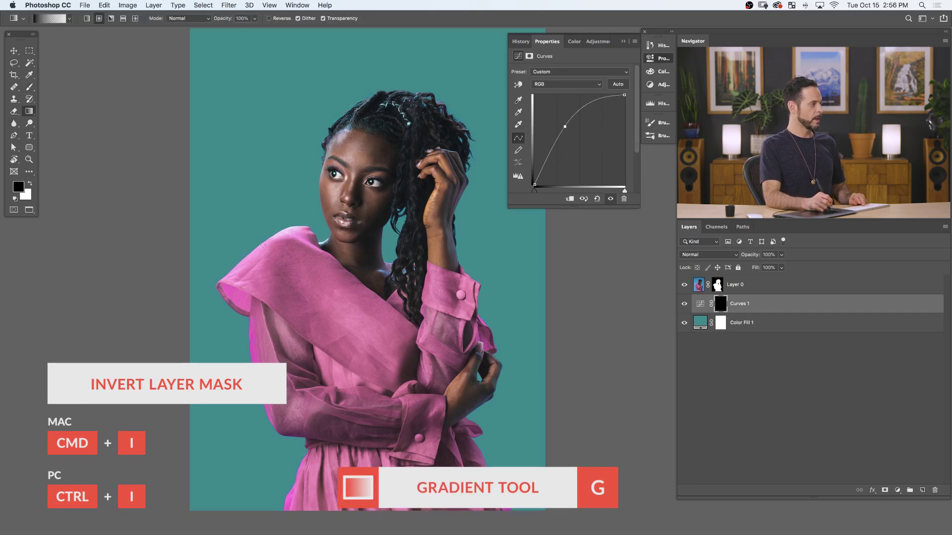
pyautogui.press('x')
pyautogui.click(548, 122)
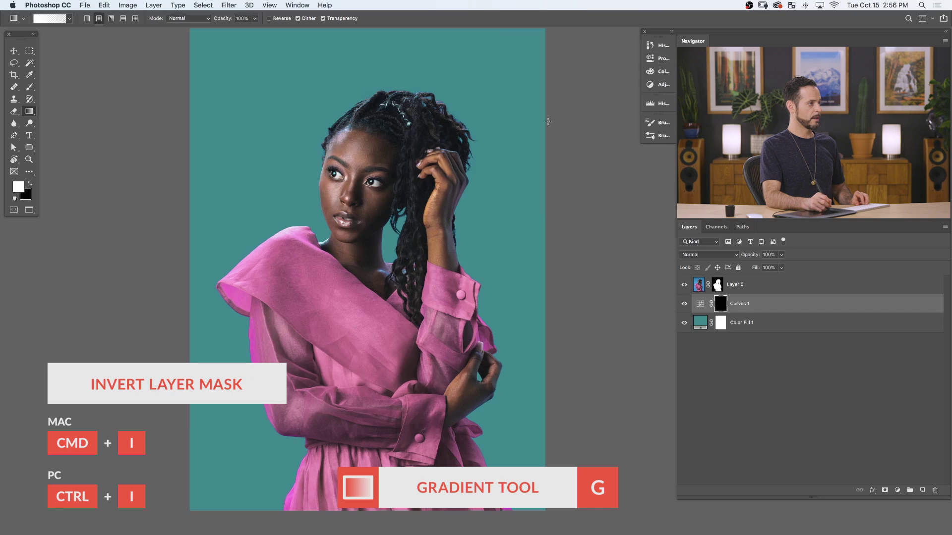
pyautogui.moveTo(356, 244); pyautogui.dragTo(104, 248)
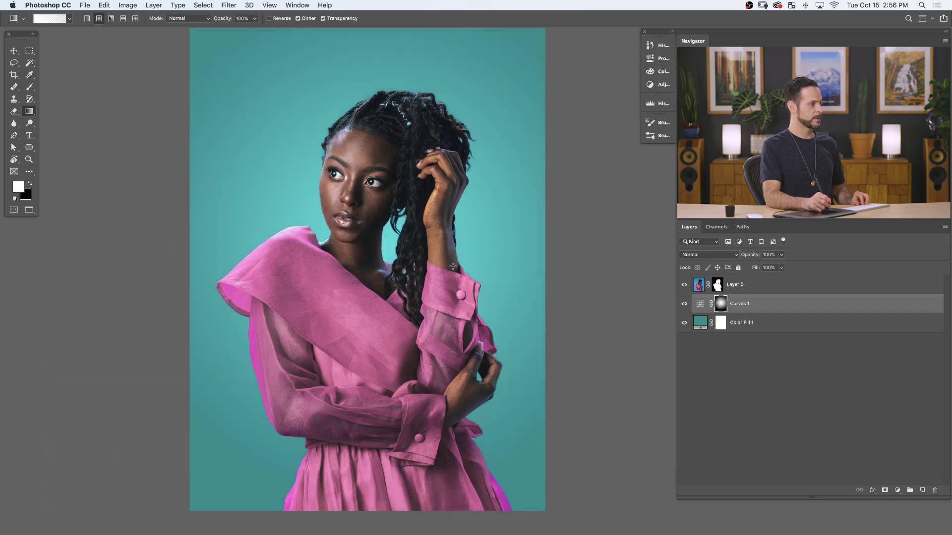
pyautogui.press('super+t')
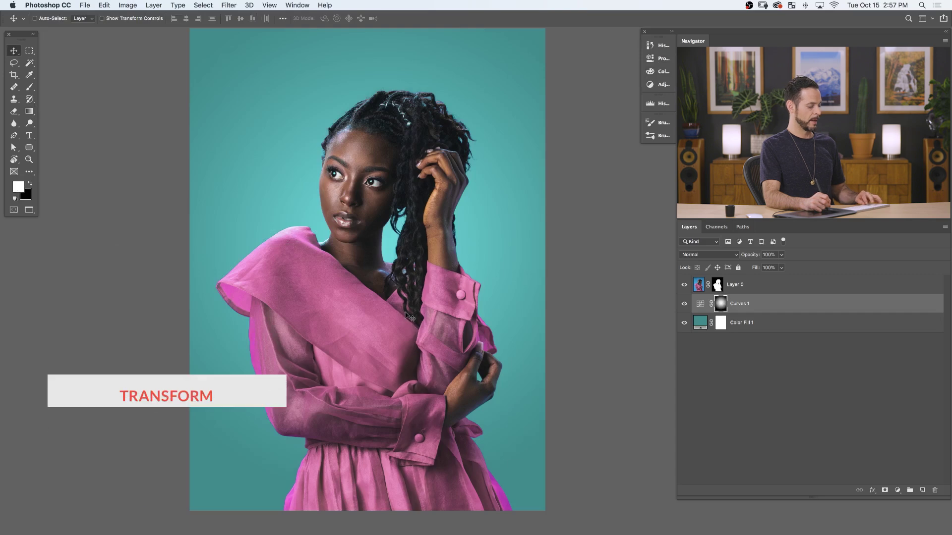
# Scale the woman on Layer 0 to about 111% and reposition her in the frame.
pyautogui.moveTo(548, 506); pyautogui.dragTo(577, 523)
pyautogui.moveTo(516, 446); pyautogui.dragTo(481, 402)
pyautogui.press('Return')
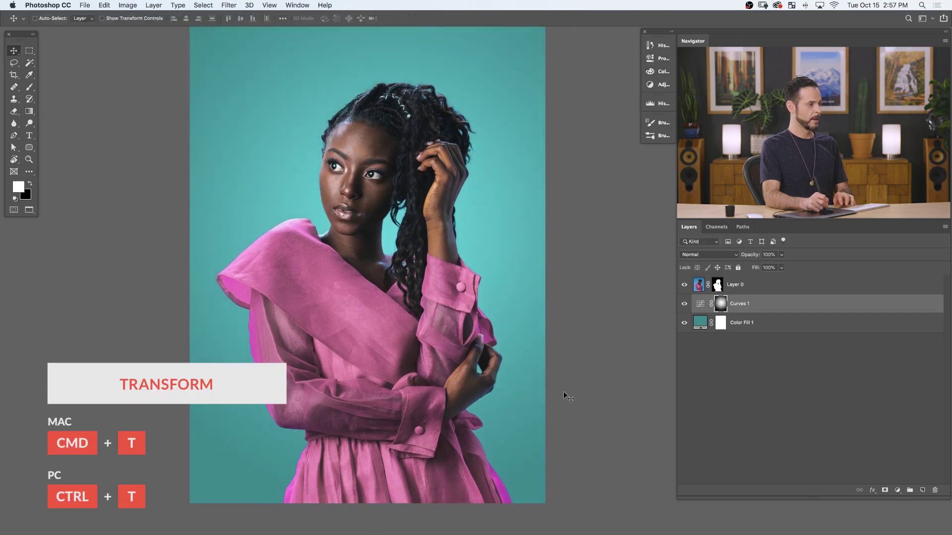
# Shift Color Fill 1 from green-teal to a bluer teal, 1e808f.
pyautogui.scroll(2, 367, 277)
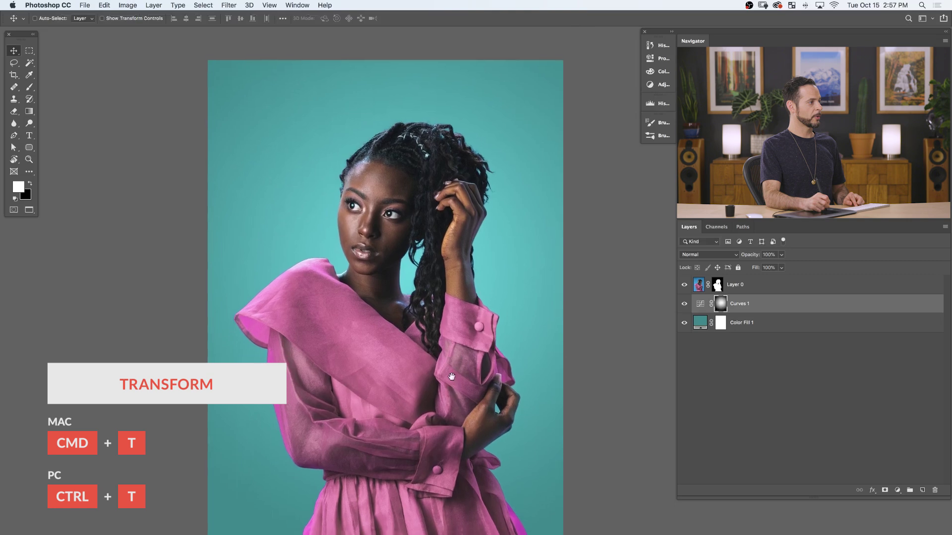
pyautogui.doubleClick(701, 323)
pyautogui.moveTo(460, 347); pyautogui.dragTo(460, 335)
pyautogui.click(559, 273)
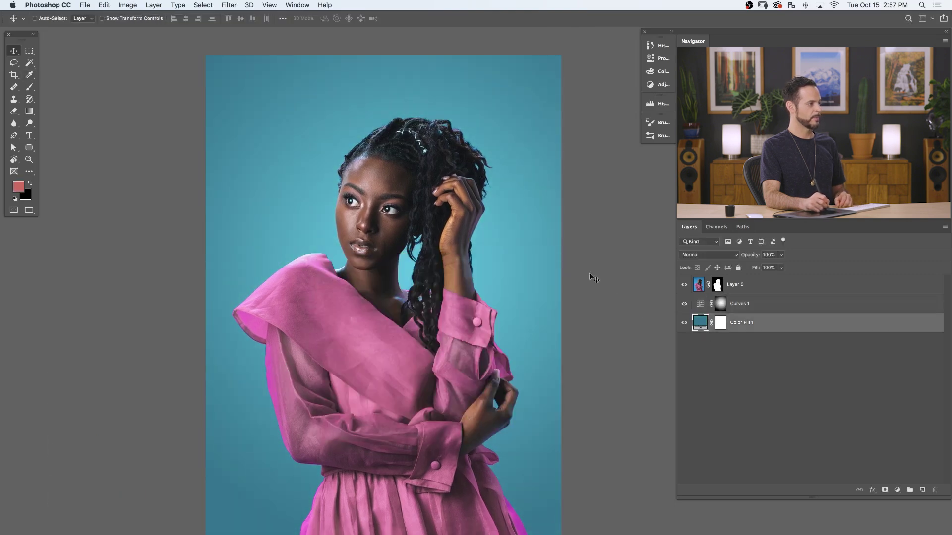
# Toggle the woman's mask and the Curves glow to compare with the original.
pyautogui.scroll(-2, 496, 361)
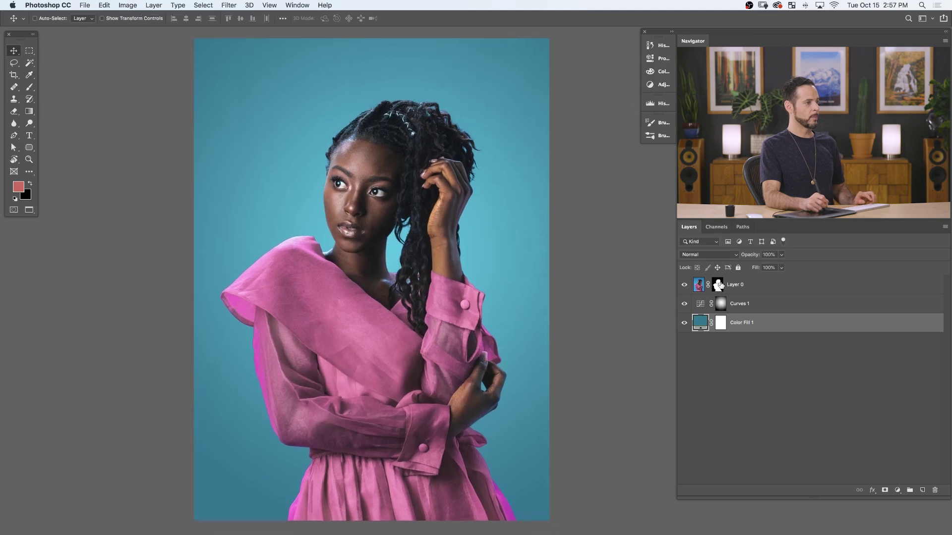
pyautogui.keyDown('shift'); pyautogui.click(718, 285); pyautogui.keyUp('shift')
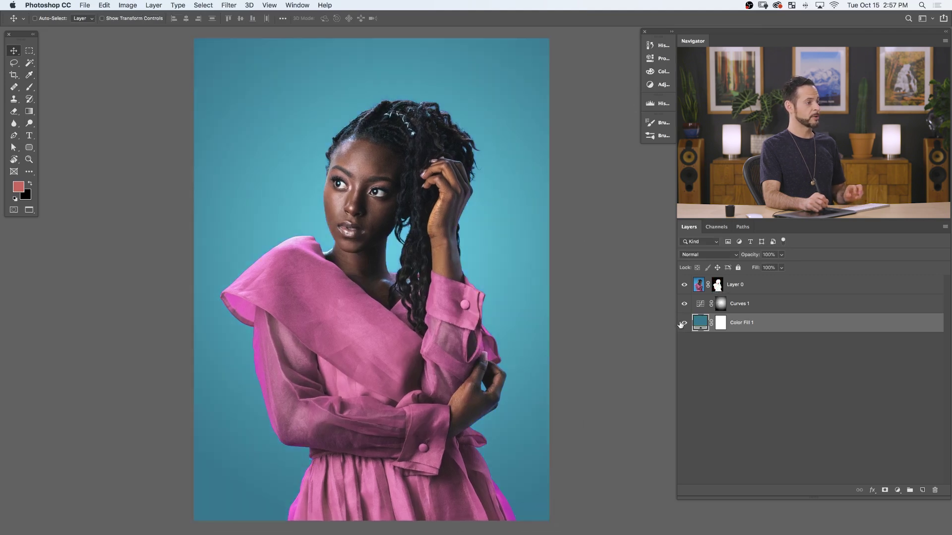
pyautogui.click(685, 304)
pyautogui.click(685, 304)
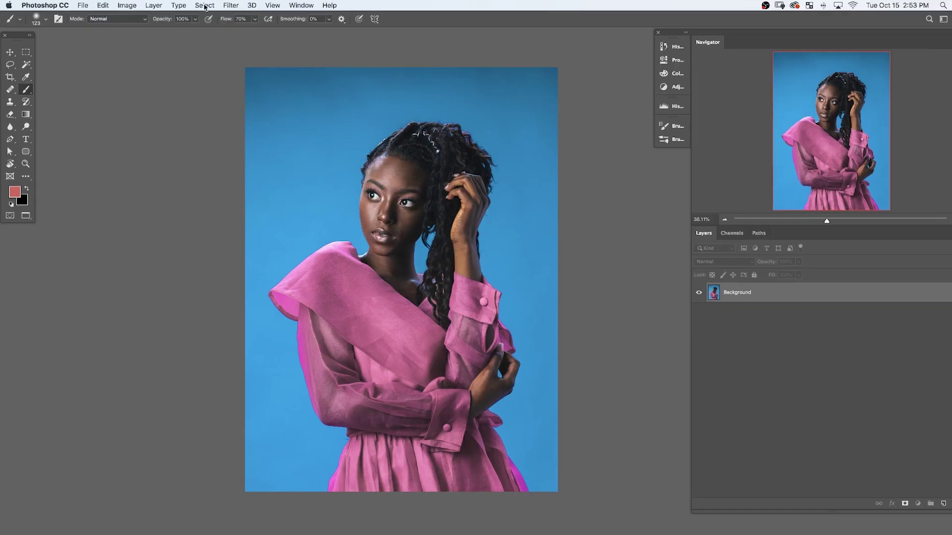
# Mask out the blue backdrop via Select and Mask, invert the mask, and move the fill beneath.
pyautogui.click(203, 6)
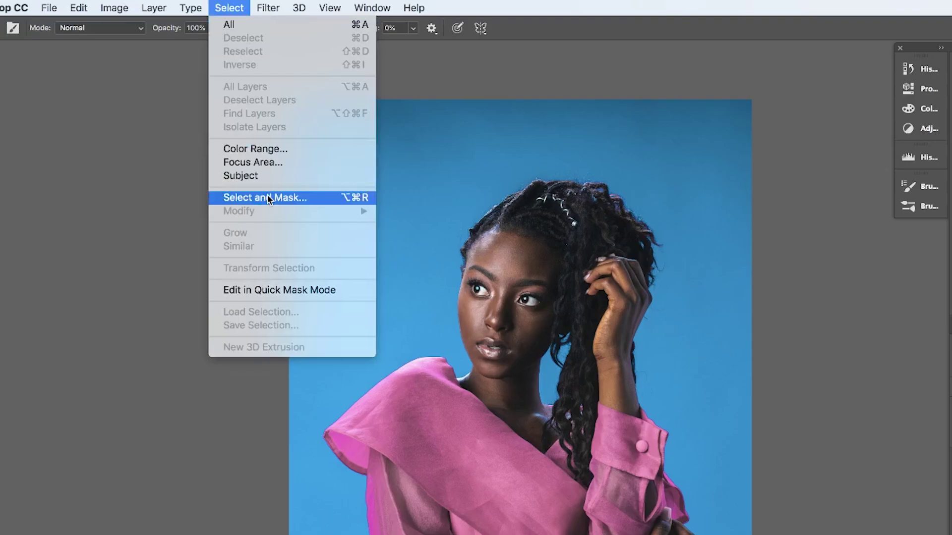
pyautogui.click(271, 194)
pyautogui.moveTo(365, 100); pyautogui.dragTo(346, 165)
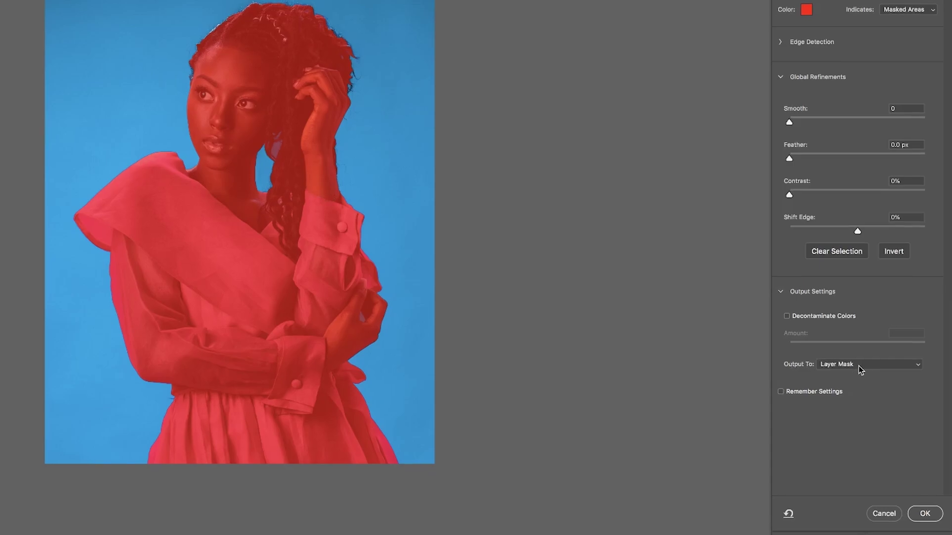
pyautogui.click(913, 513)
pyautogui.hotkey('ctrl', 'i')
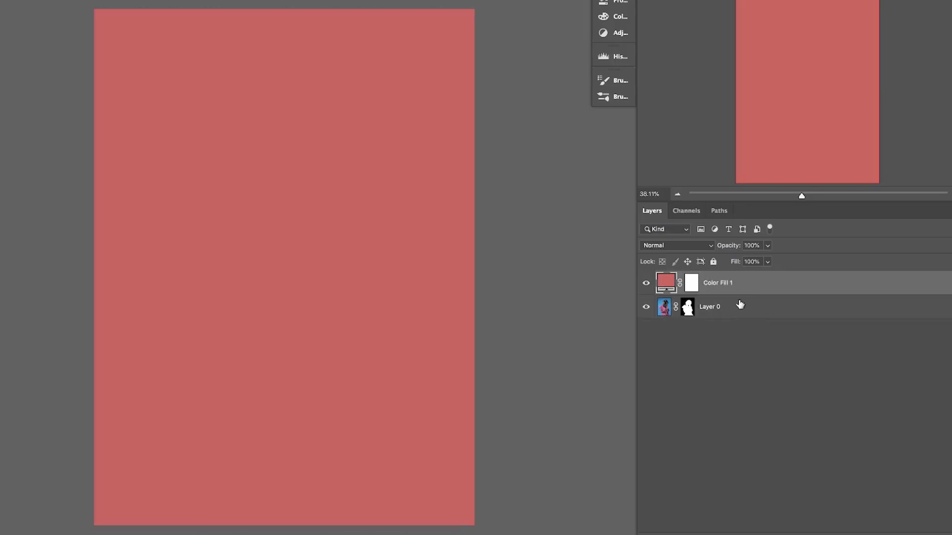
pyautogui.moveTo(739, 304); pyautogui.dragTo(756, 331)
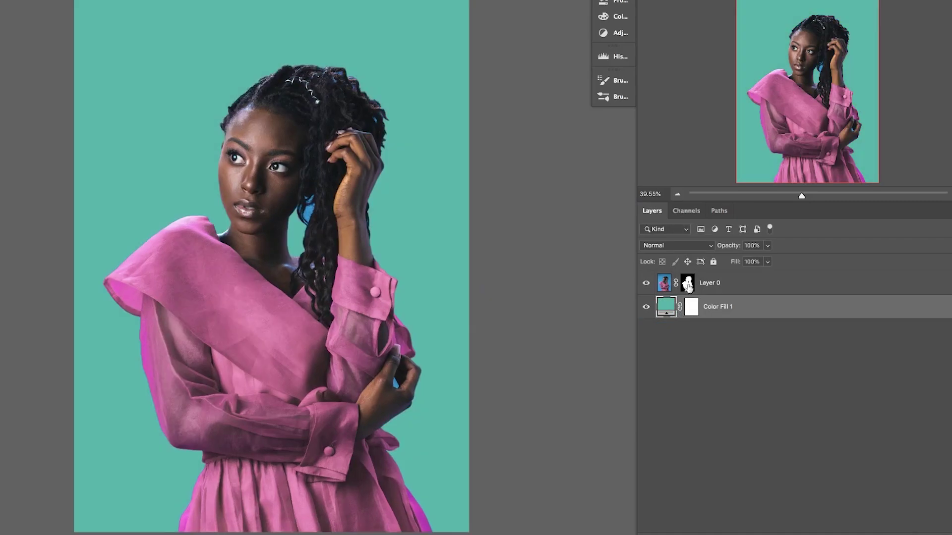
# Select the woman's cut-out layer and reopen Select and Mask.
pyautogui.click(687, 283)
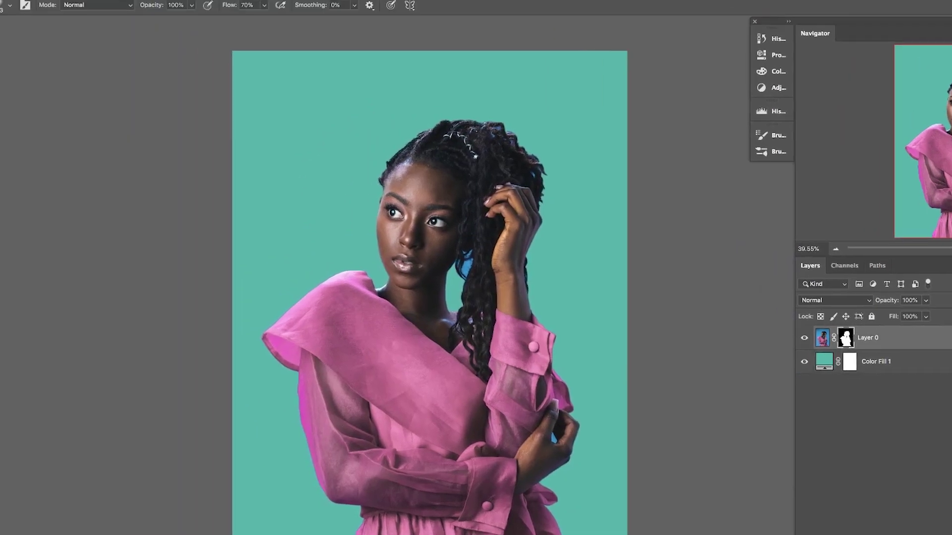
pyautogui.click(252, 5)
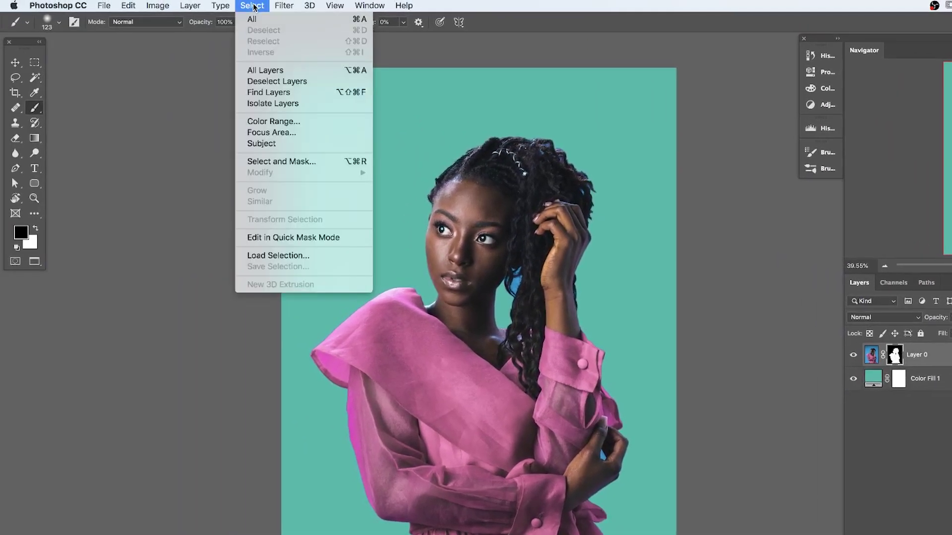
pyautogui.click(280, 162)
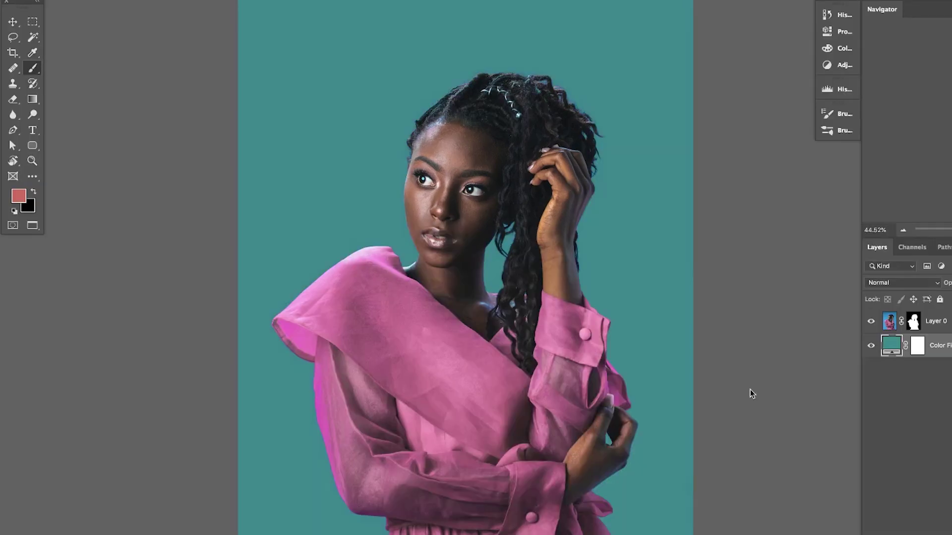
# Add a brightening Curves layer, invert its mask, and drag a white radial gradient glow.
pyautogui.hotkey('ctrl', 'm')
pyautogui.moveTo(737, 145); pyautogui.dragTo(725, 117)
pyautogui.hotkey('ctrl', 'i')
pyautogui.press('x')
pyautogui.press('g')
pyautogui.moveTo(480, 268); pyautogui.dragTo(146, 270)
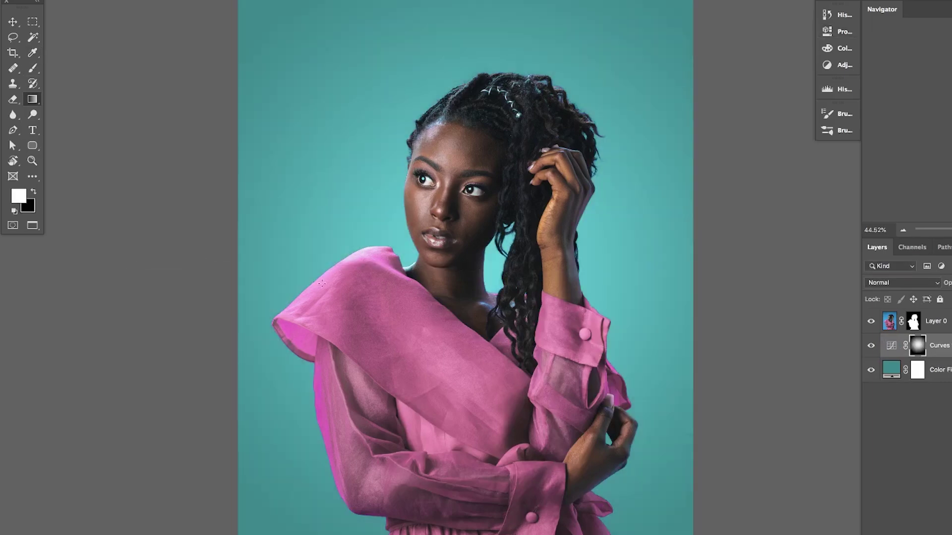